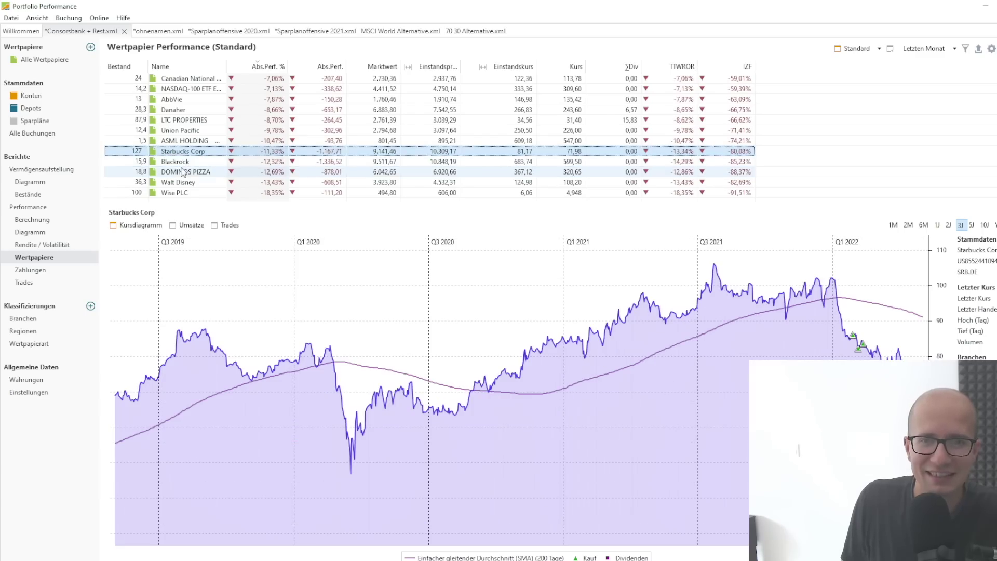
# Review the weakest holdings around Starbucks Corp and the strongest ones in the securities performance list
pyautogui.moveTo(181, 151)
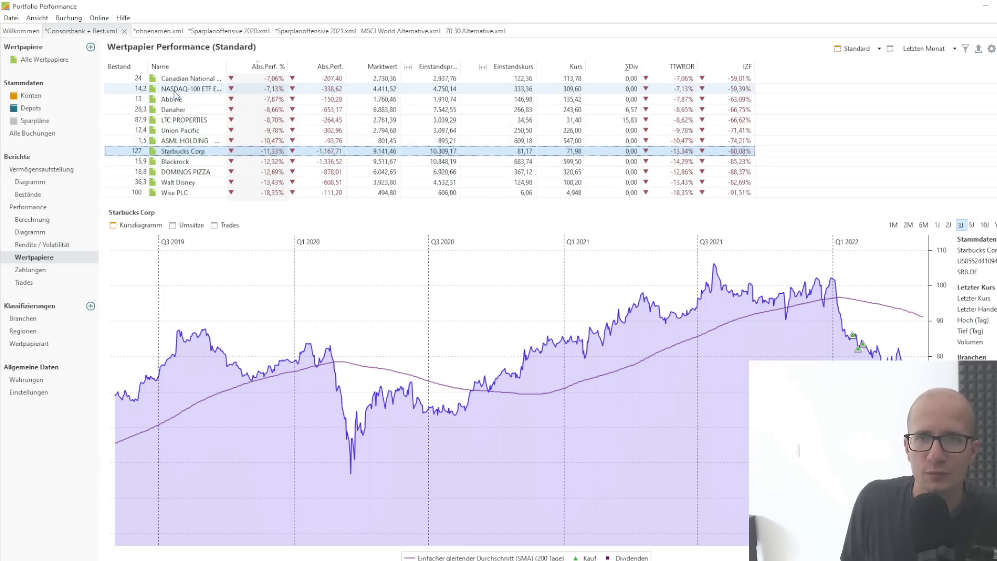
pyautogui.click(183, 164)
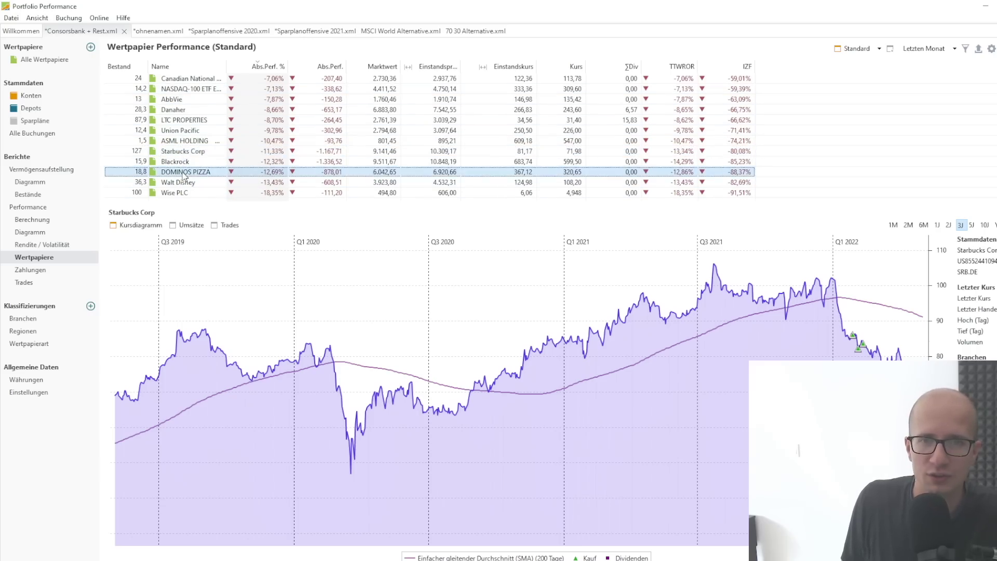
pyautogui.click(184, 151)
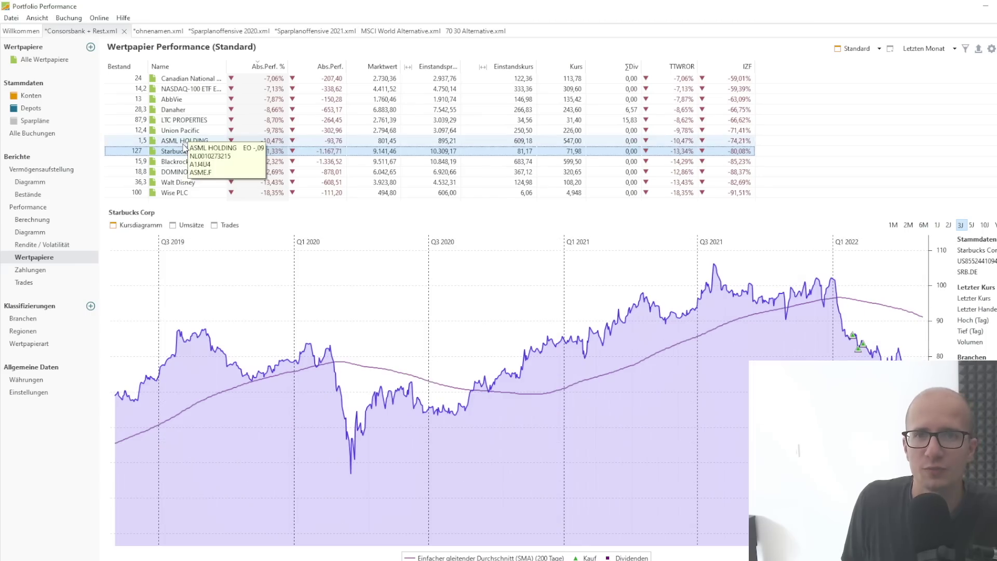
pyautogui.scroll(3, 185, 153)
pyautogui.scroll(5, 185, 159)
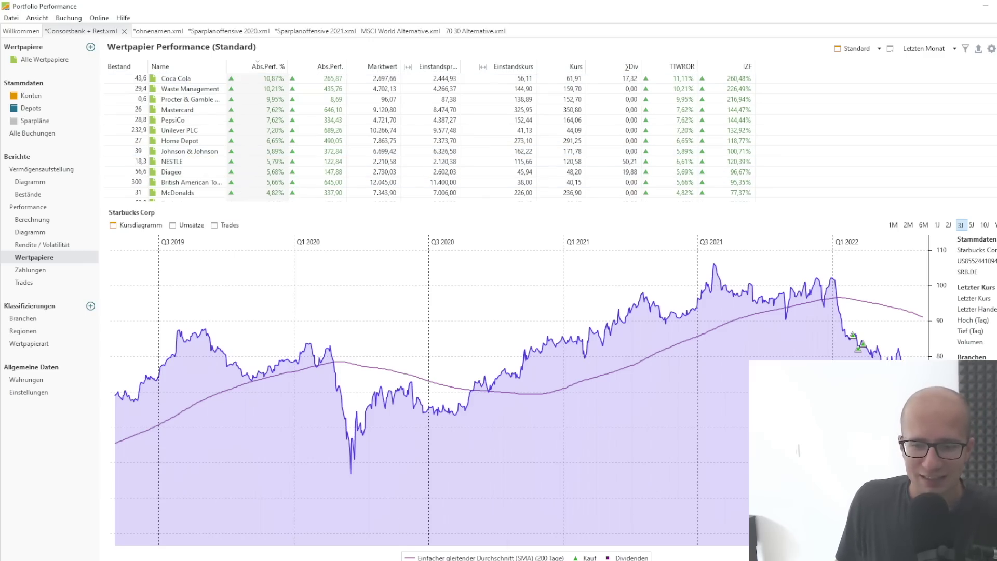
# Switch to the Excel dividend workbook and compare the Comdirect balances for März and April
pyautogui.click(444, 538)
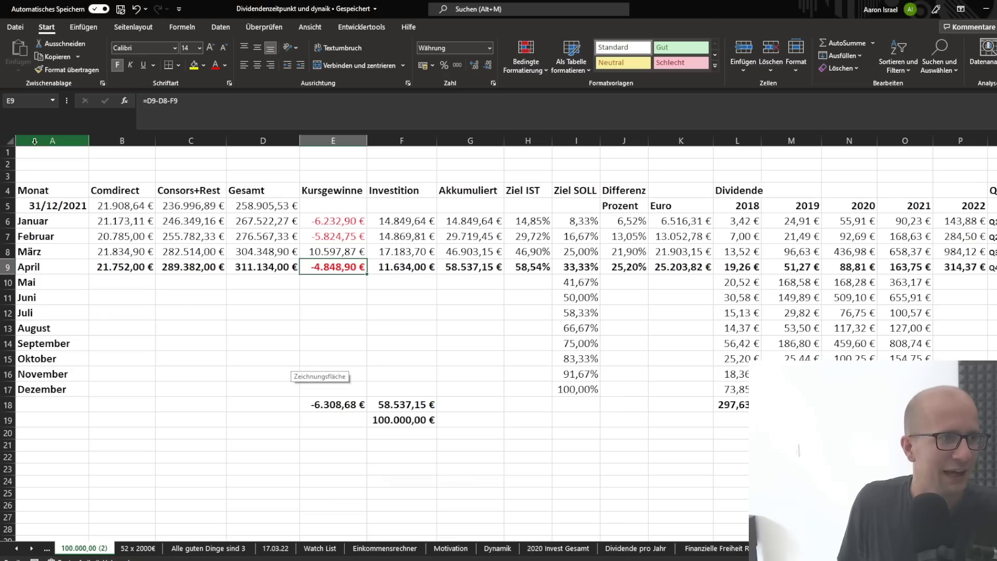
pyautogui.click(239, 317)
pyautogui.click(47, 268)
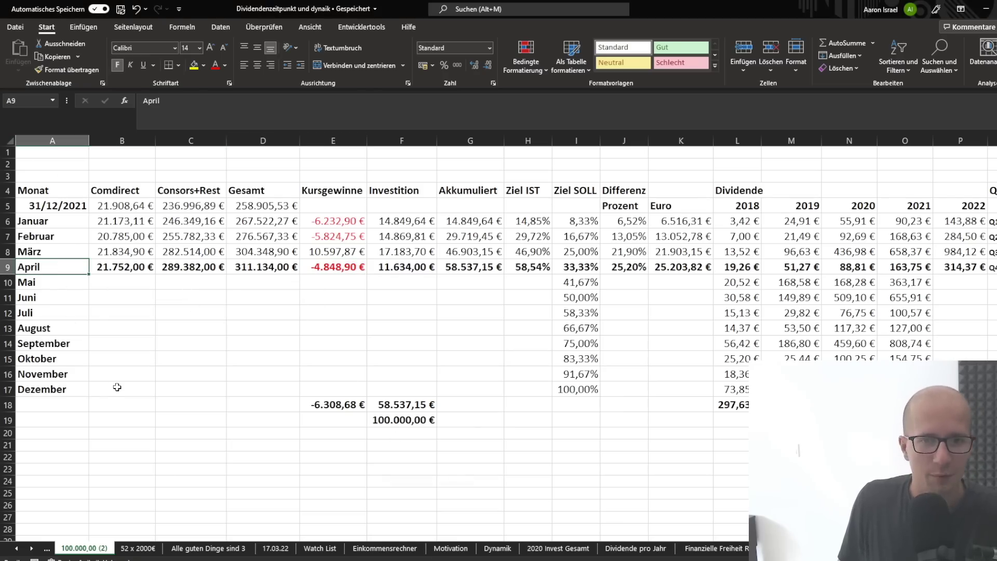
pyautogui.press('Right')
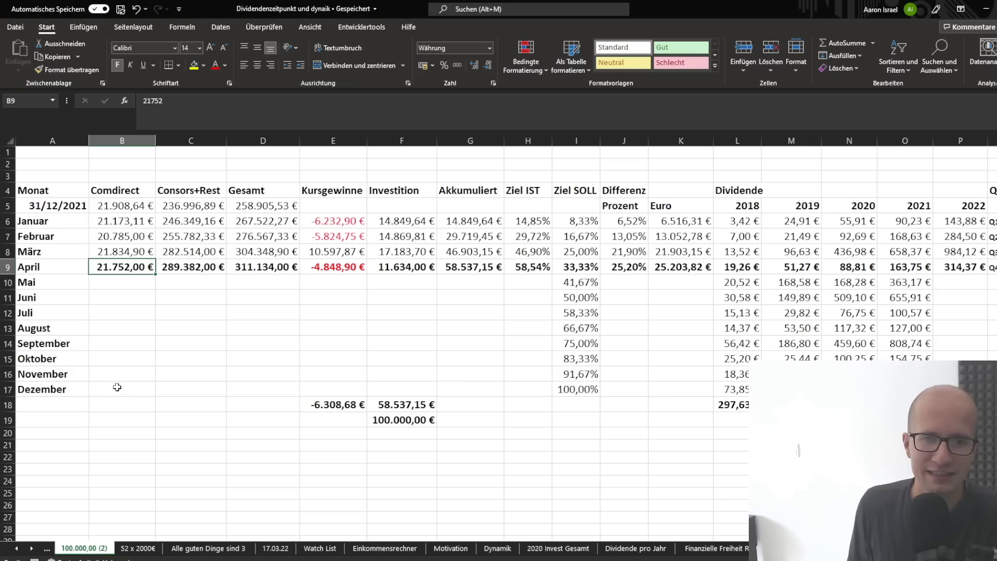
pyautogui.press('Up')
pyautogui.press('Down')
pyautogui.press('Up')
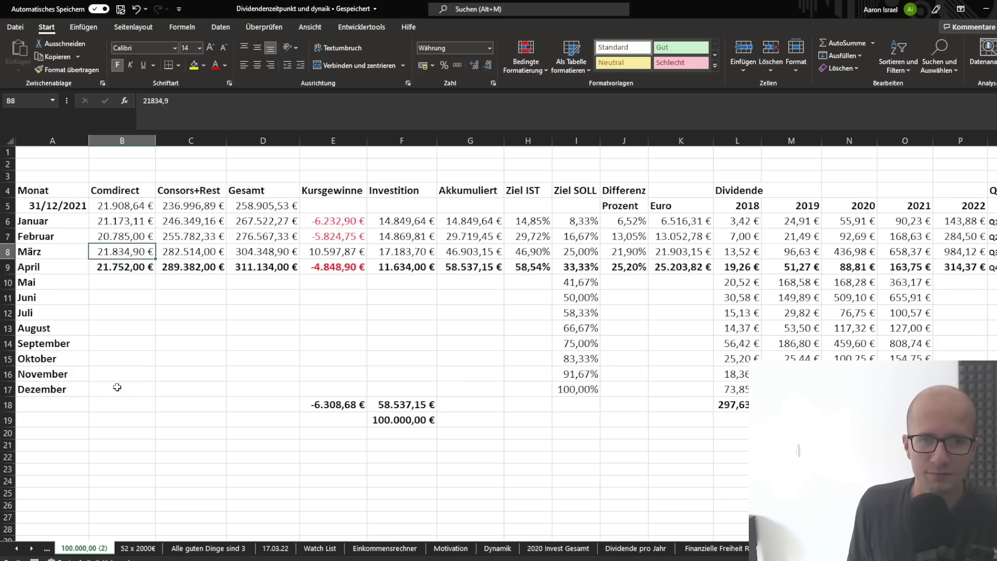
pyautogui.press('Down')
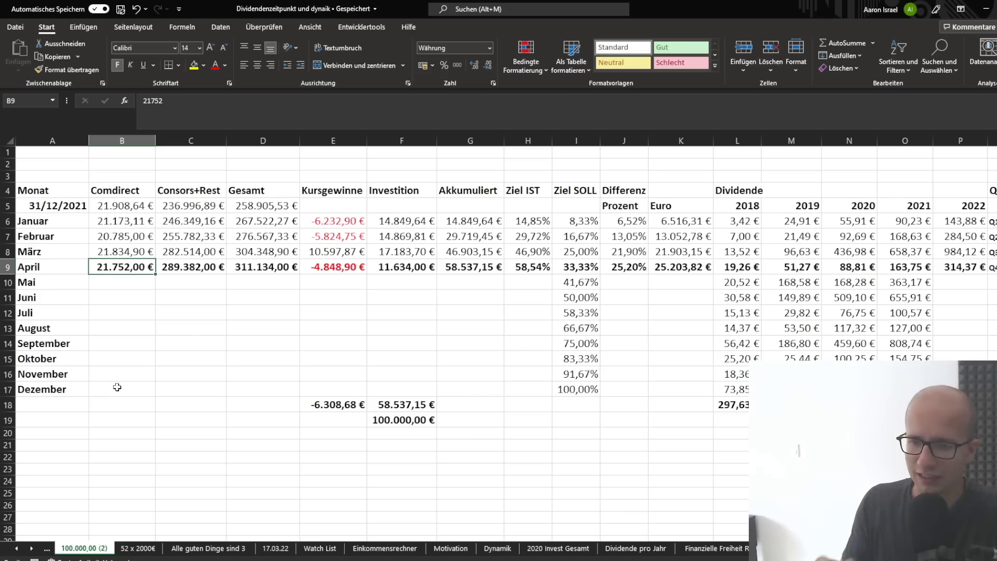
# Inspect April's Consors+Rest balance and the Gesamt portfolio value
pyautogui.press('Right')
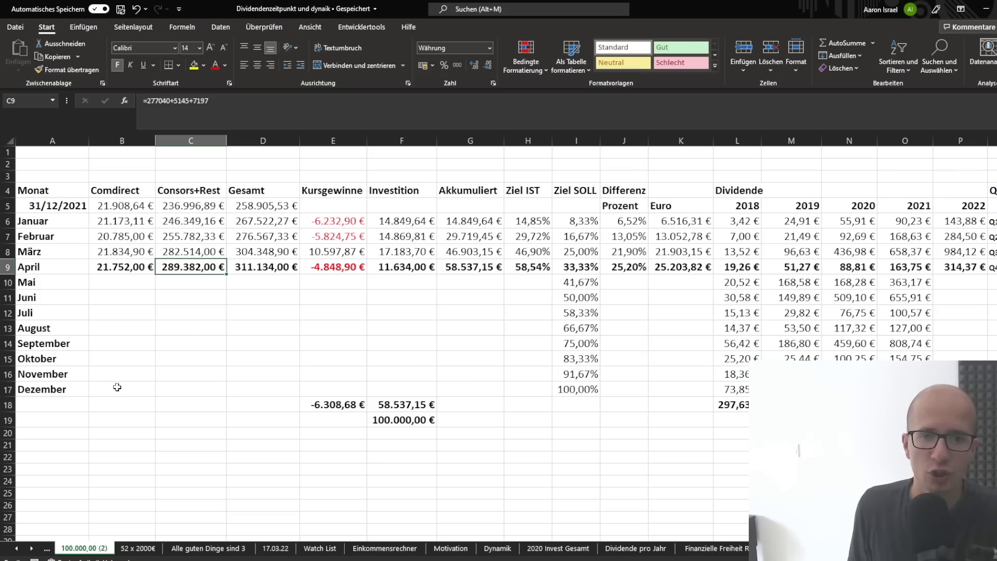
pyautogui.press('Down')
pyautogui.press('Up')
pyautogui.press('Up')
pyautogui.press('Down')
pyautogui.press('Right')
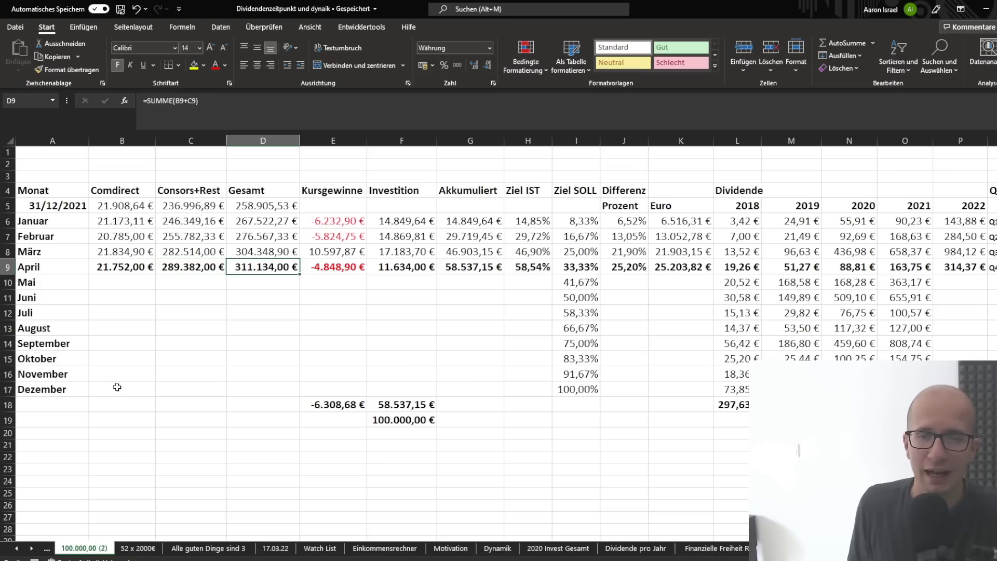
# Look through the Kursgewinne column from Mai down to its yearly sum
pyautogui.press('Down')
pyautogui.press('Right')
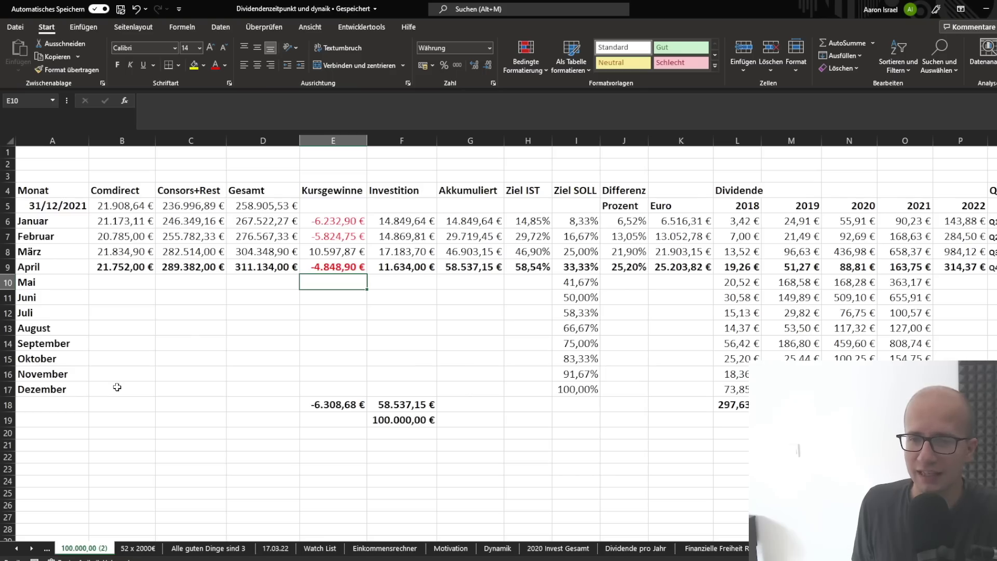
pyautogui.press('Down')
pyautogui.press('Down')
pyautogui.press('Down')
pyautogui.press('Down')
pyautogui.press('Down')
pyautogui.press('Down')
pyautogui.press('Down')
pyautogui.press('Down')
pyautogui.press('Down')
pyautogui.press('Up')
pyautogui.press('Up')
pyautogui.press('Up')
pyautogui.press('Up')
pyautogui.press('Up')
pyautogui.press('Up')
pyautogui.press('Up')
pyautogui.press('Up')
pyautogui.press('Up')
pyautogui.press('Up')
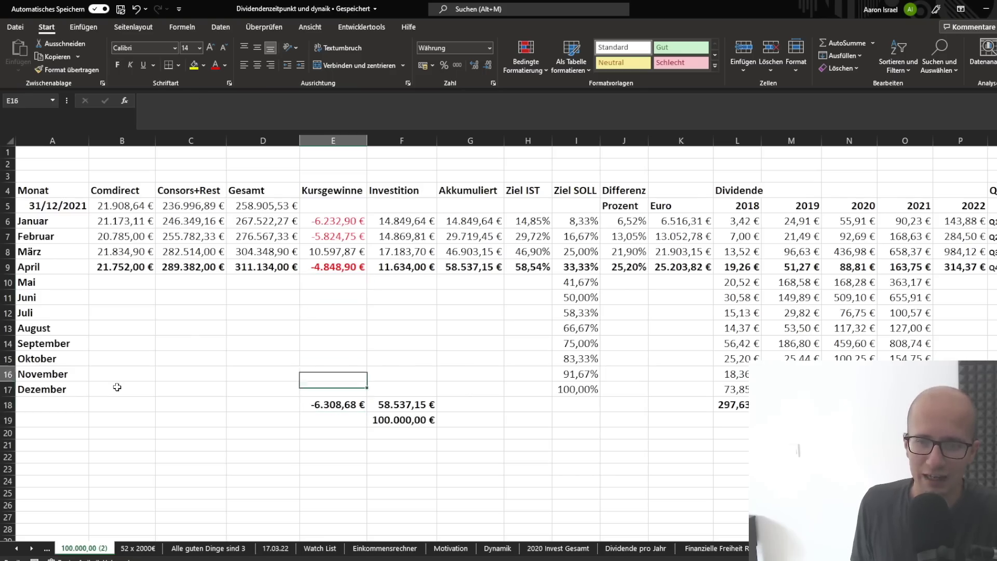
pyautogui.press('Down')
# Inspect the amount invested in April in the Investition column
pyautogui.press('Right')
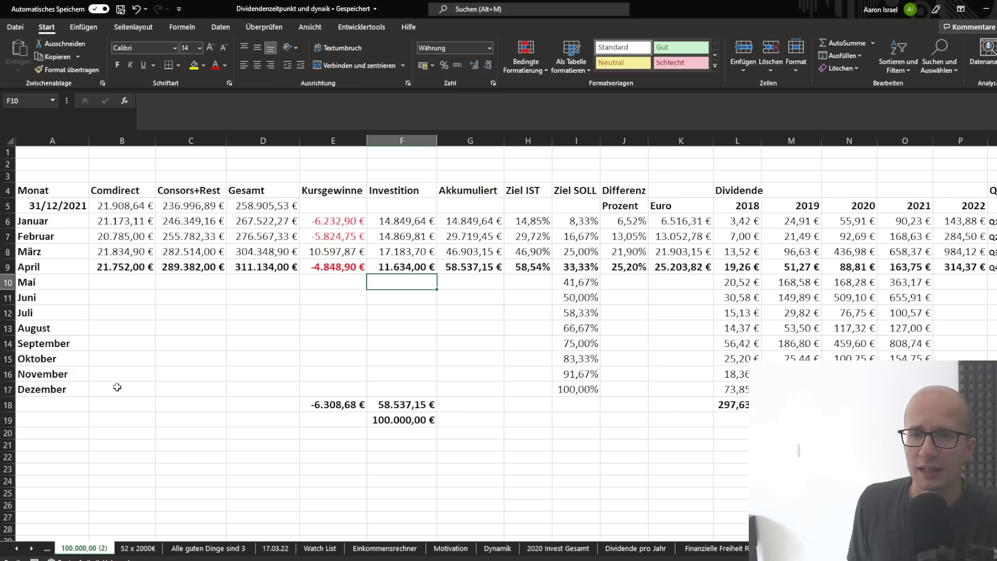
pyautogui.press('Up')
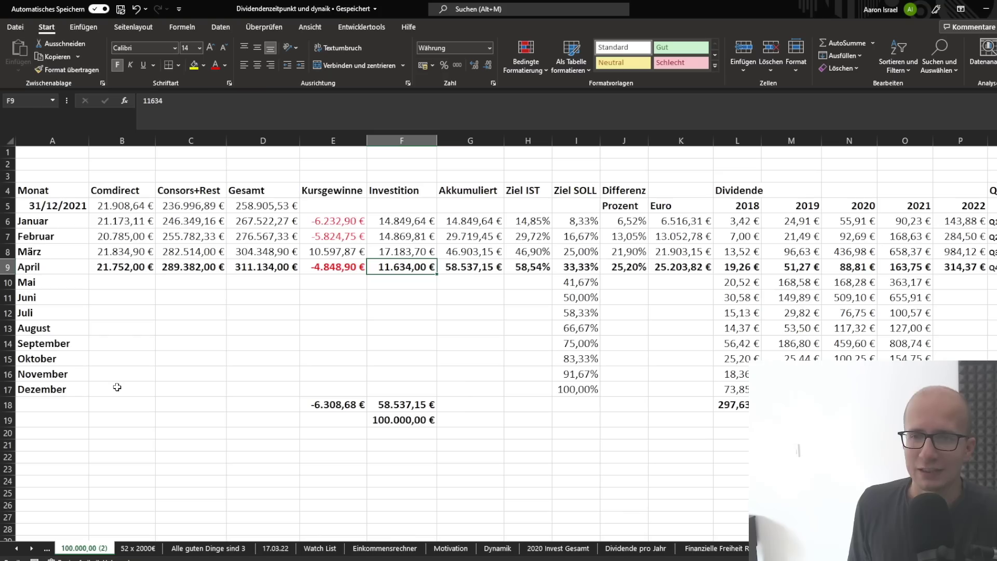
pyautogui.press('Down')
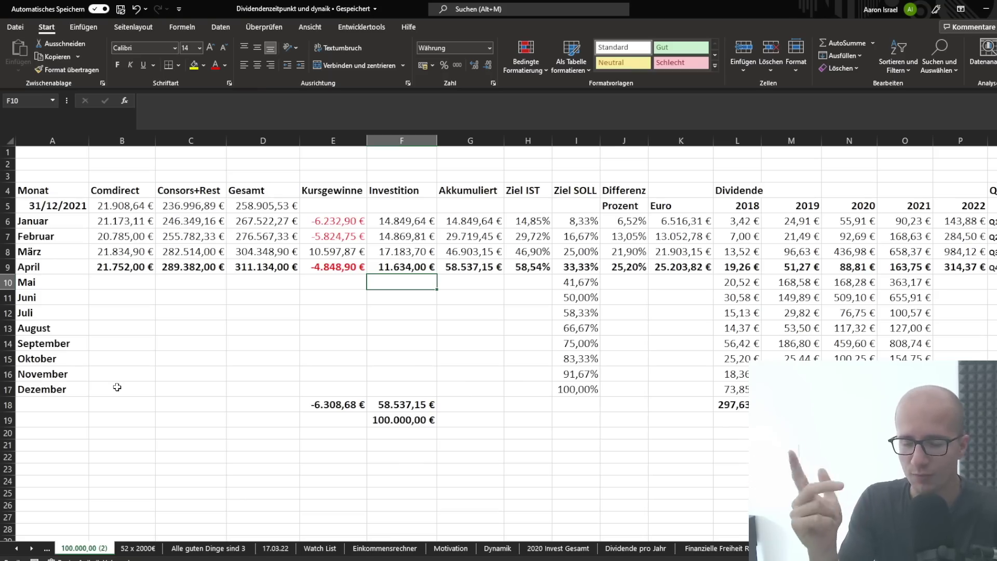
pyautogui.press('Up')
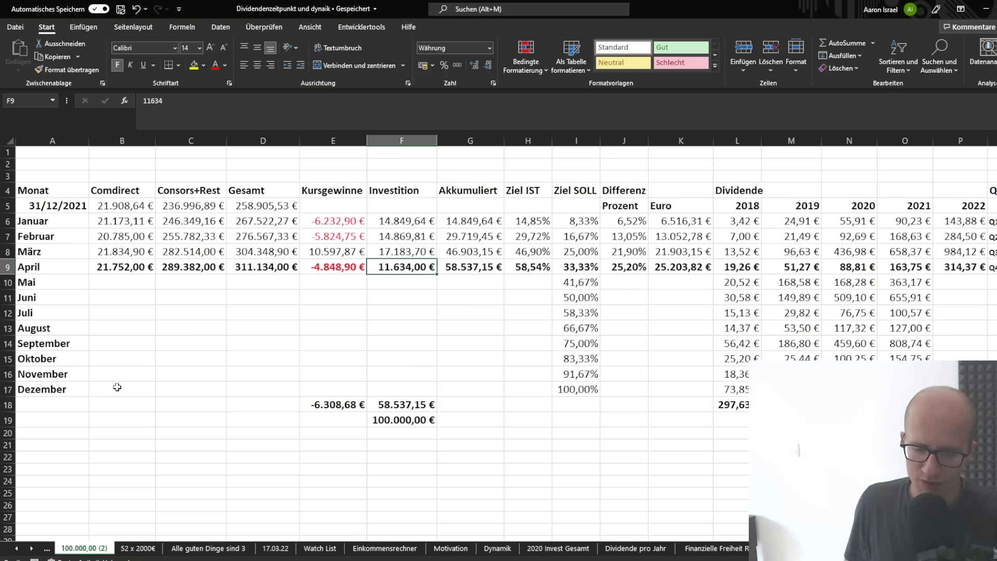
# Examine April's accumulated investment against its Ziel IST, Ziel SOLL and Differenz values
pyautogui.press('Right')
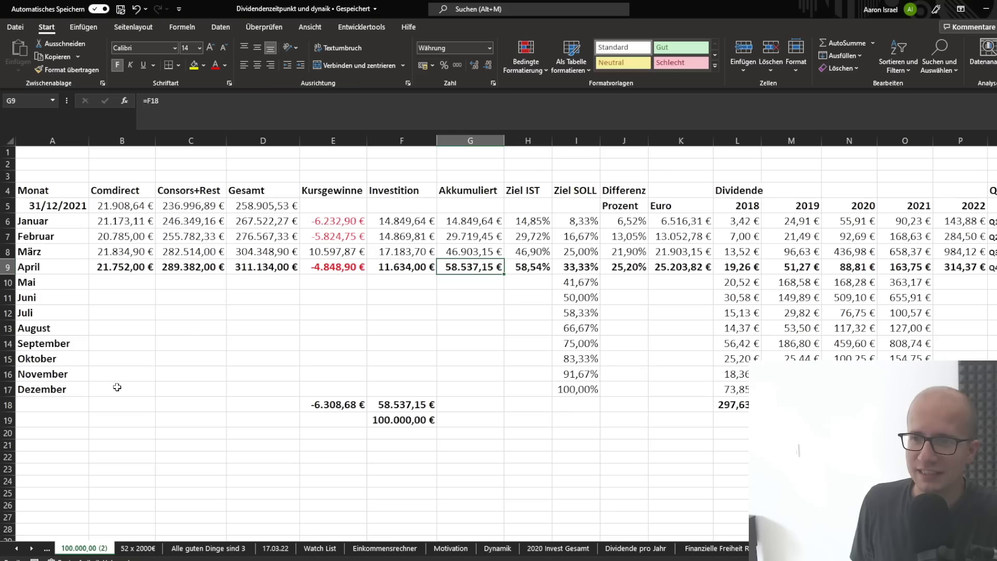
pyautogui.press('Right')
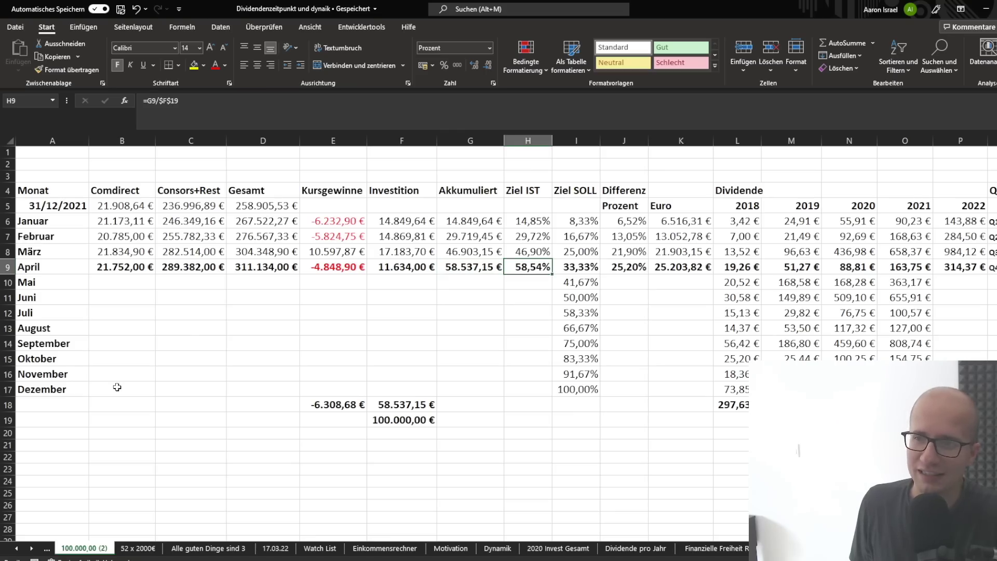
pyautogui.press('Right')
pyautogui.press('Right')
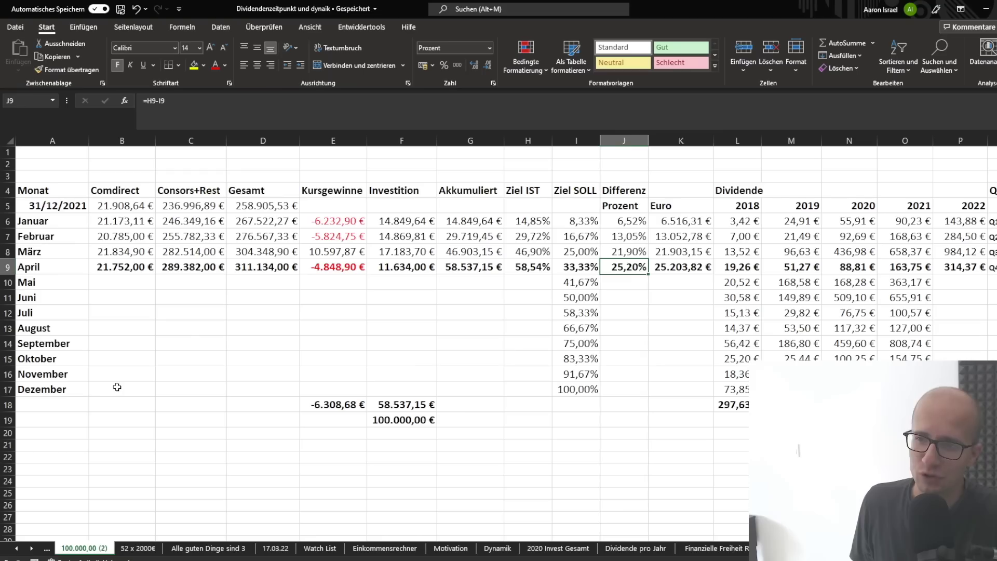
pyautogui.press('Right')
pyautogui.press('Left')
pyautogui.press('Left')
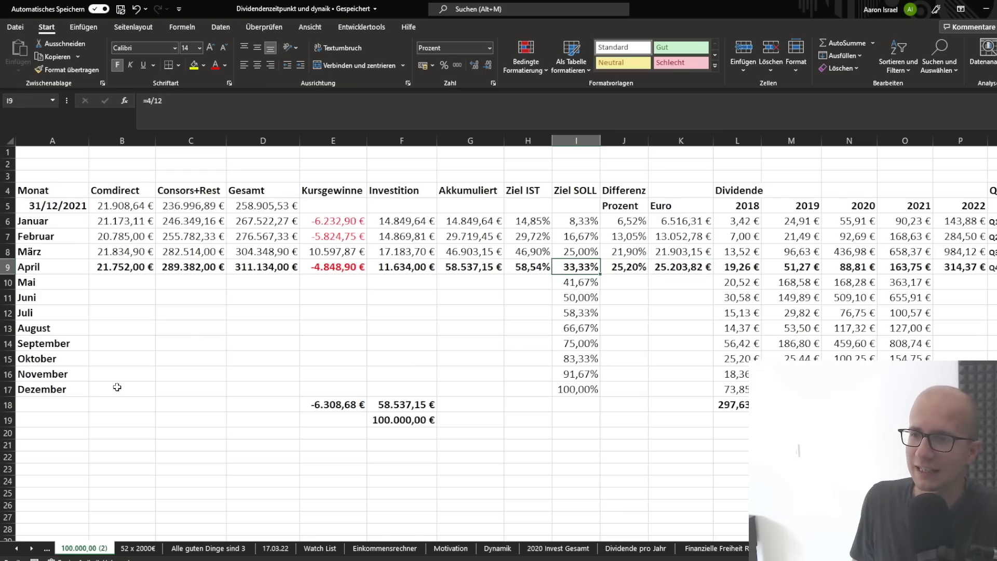
pyautogui.press('Left')
pyautogui.press('Left')
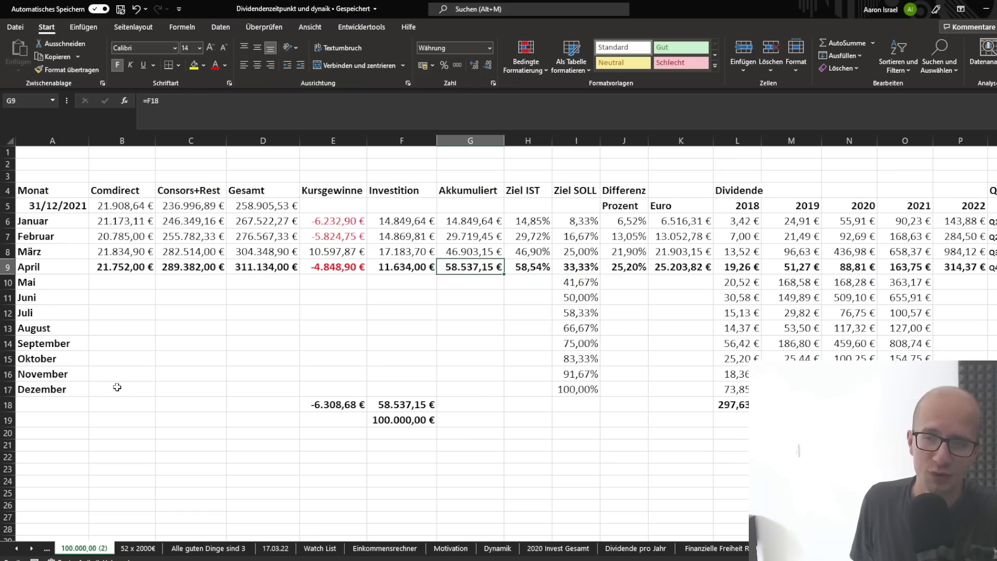
# Compare the April dividends across the yearly columns, focusing on 2021 and 2022
pyautogui.press('Right')
pyautogui.press('Right')
pyautogui.press('Right')
pyautogui.press('Right')
pyautogui.press('Right')
pyautogui.press('Right')
pyautogui.press('Right')
pyautogui.press('Right')
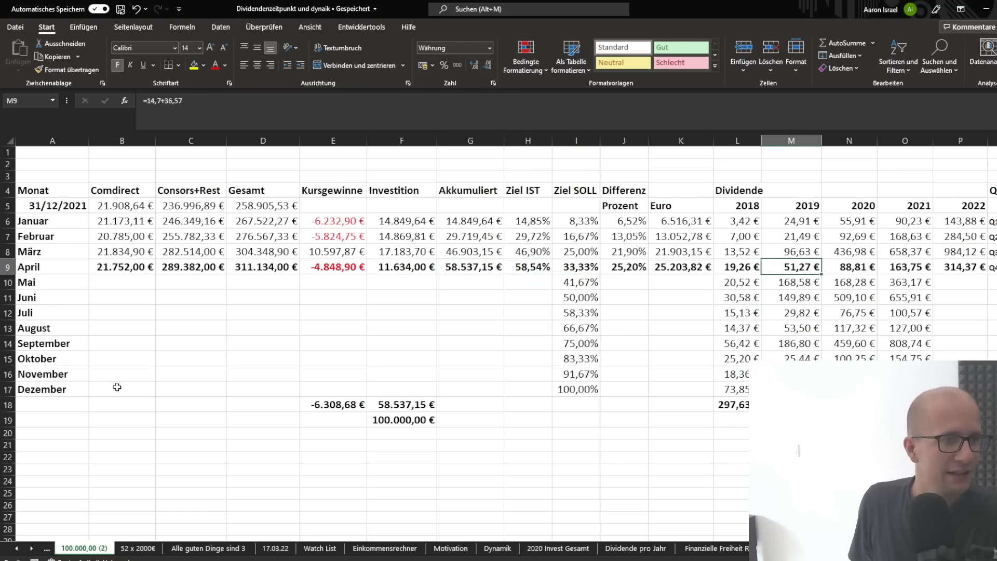
pyautogui.press('Right')
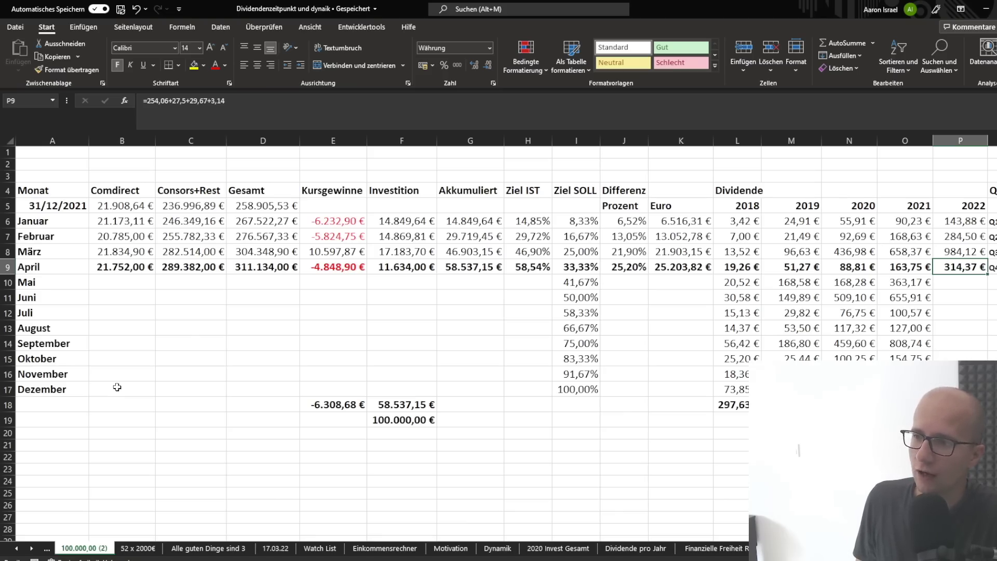
pyautogui.press('Left')
pyautogui.press('Right')
pyautogui.press('Left')
pyautogui.press('Right')
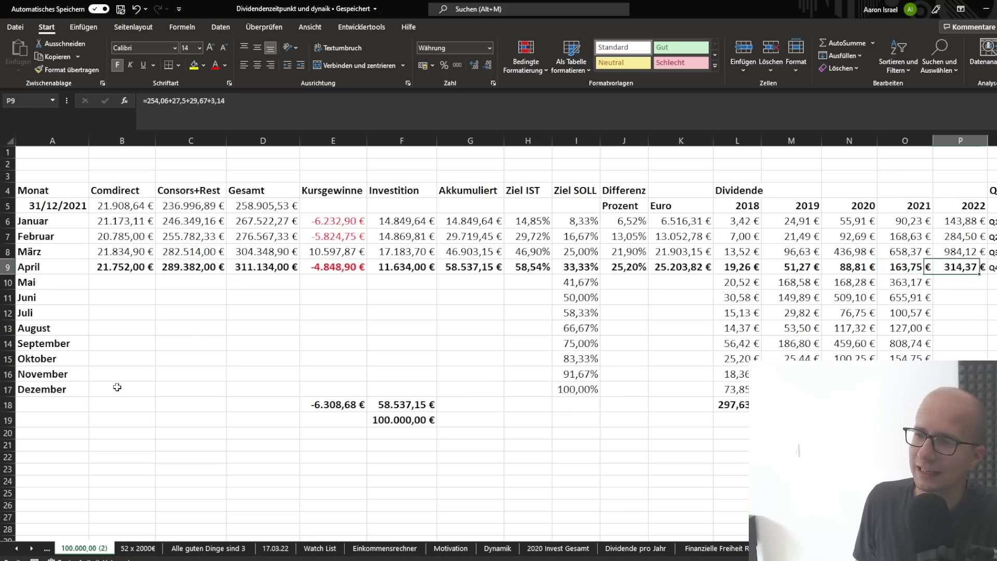
pyautogui.press('Left')
pyautogui.press('Right')
pyautogui.press('Left')
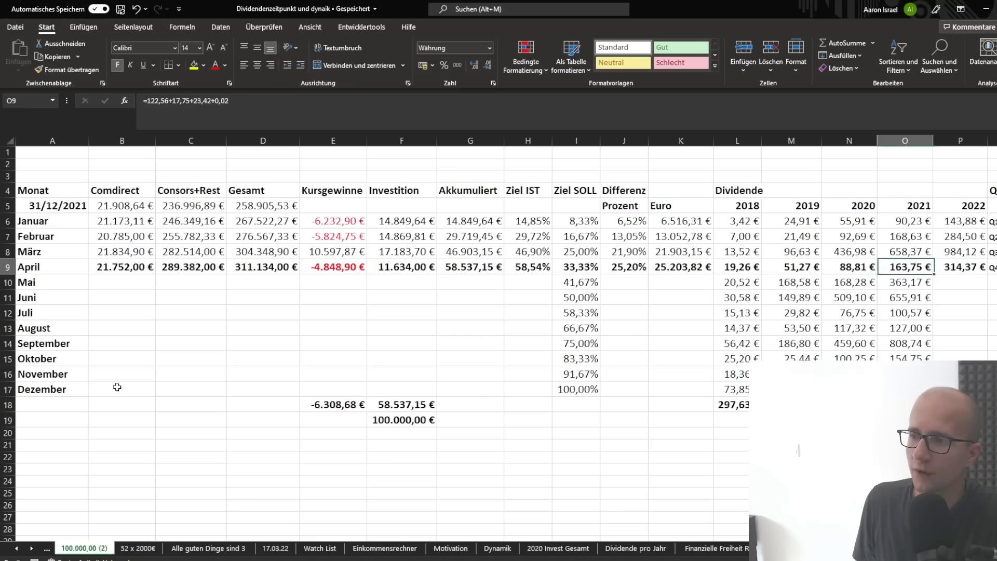
pyautogui.press('Left')
pyautogui.press('Right')
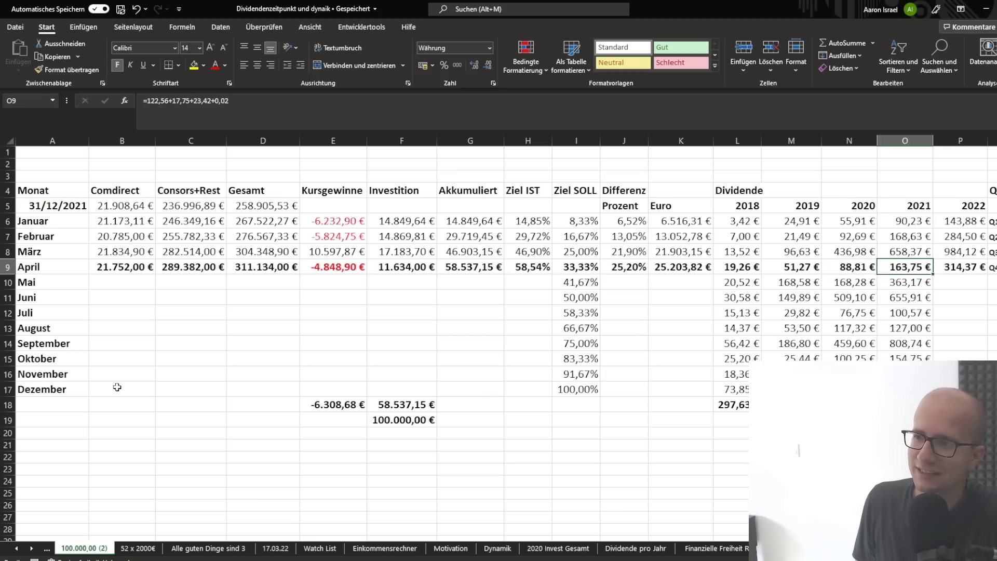
pyautogui.press('Right')
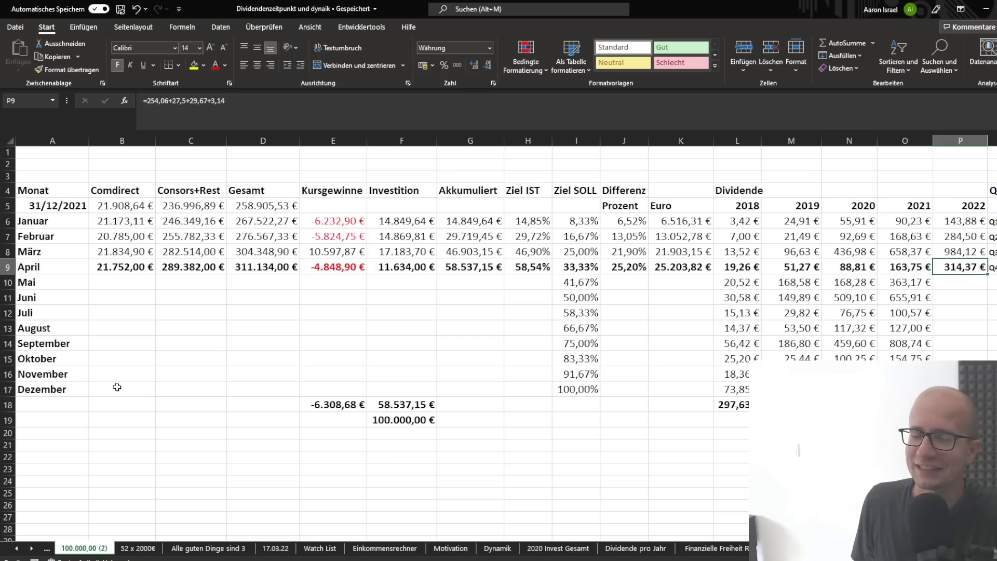
# Compare the Mai dividend entry for 2021 with the empty 2022 cell
pyautogui.press('Down')
pyautogui.press('Up')
pyautogui.press('Down')
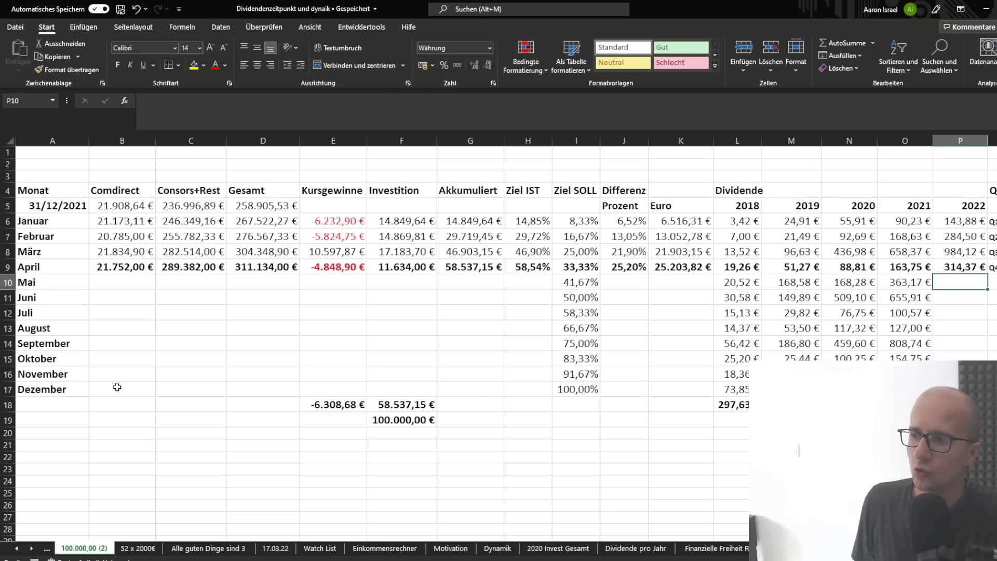
pyautogui.press('Left')
pyautogui.press('Right')
pyautogui.press('Left')
pyautogui.press('Right')
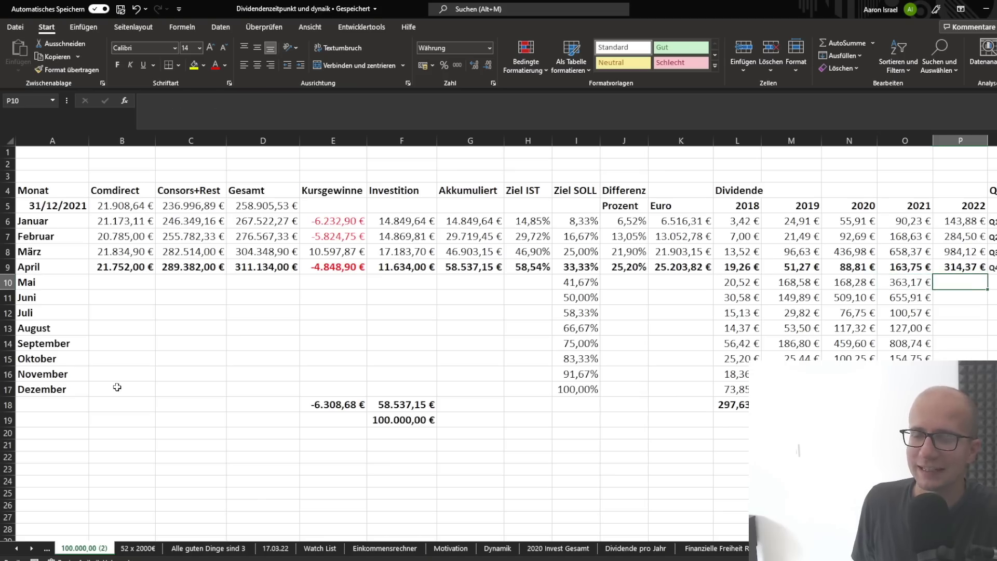
# Go back to the Mai label and review April's row from Comdirect to the Akkumuliert column
pyautogui.press('Left')
pyautogui.press('Left')
pyautogui.press('Left')
pyautogui.press('Left')
pyautogui.press('Left')
pyautogui.press('Left')
pyautogui.press('Left')
pyautogui.press('Left')
pyautogui.press('Left')
pyautogui.press('Left')
pyautogui.press('Left')
pyautogui.press('Left')
pyautogui.press('Left')
pyautogui.press('Left')
pyautogui.press('Left')
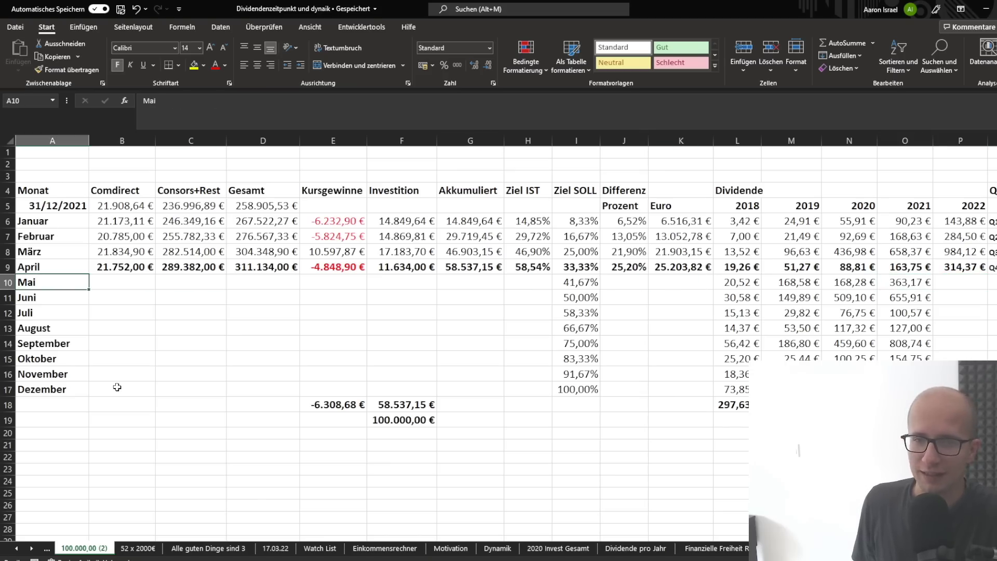
pyautogui.press('Right')
pyautogui.press('Up')
pyautogui.press('Right')
pyautogui.press('Right')
pyautogui.press('Right')
pyautogui.press('Right')
pyautogui.press('Right')
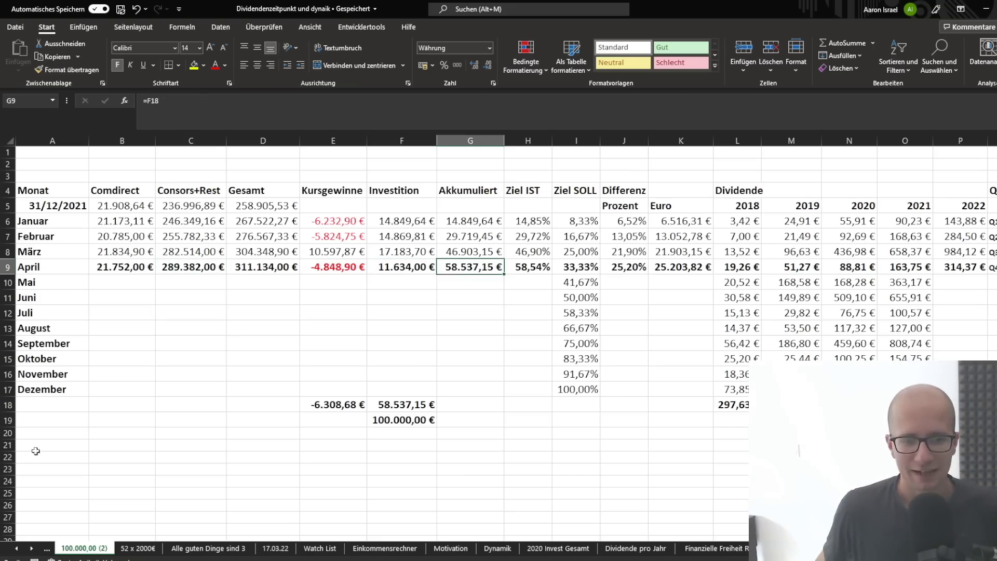
# Check the previous year's figures on sheet 100.000,00 and return to sheet 100.000,00 (2)
pyautogui.click(17, 549)
pyautogui.click(79, 548)
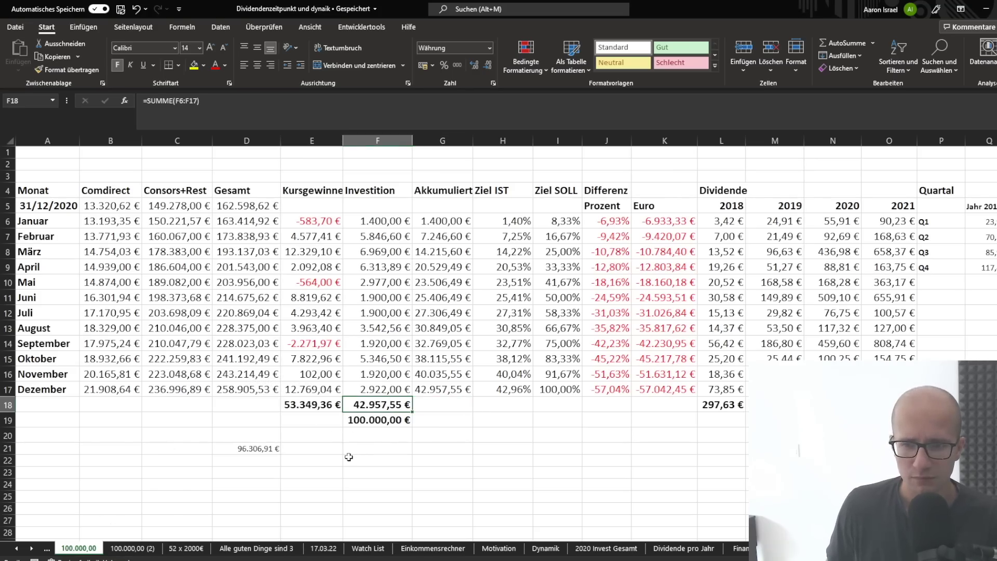
pyautogui.click(132, 548)
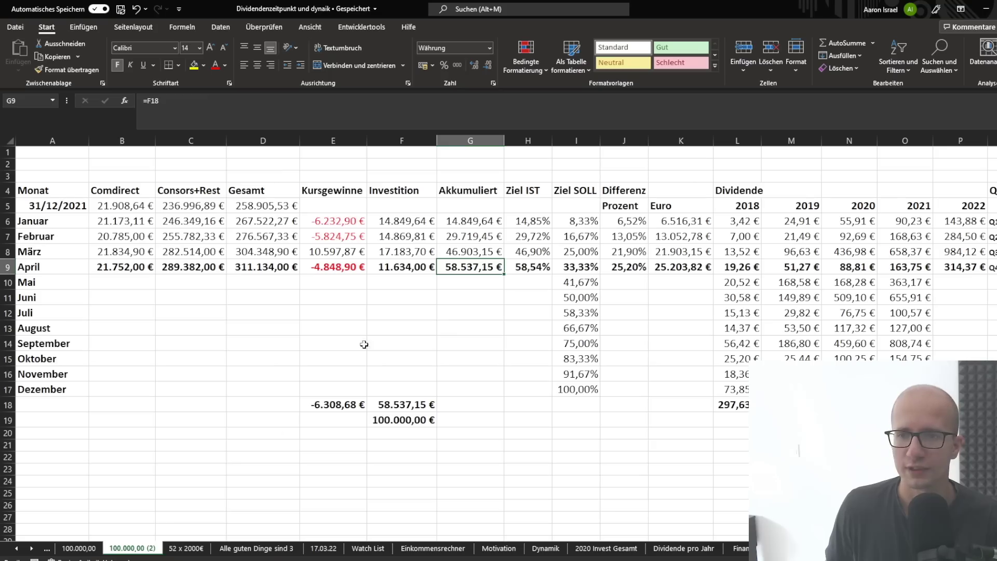
pyautogui.click(541, 441)
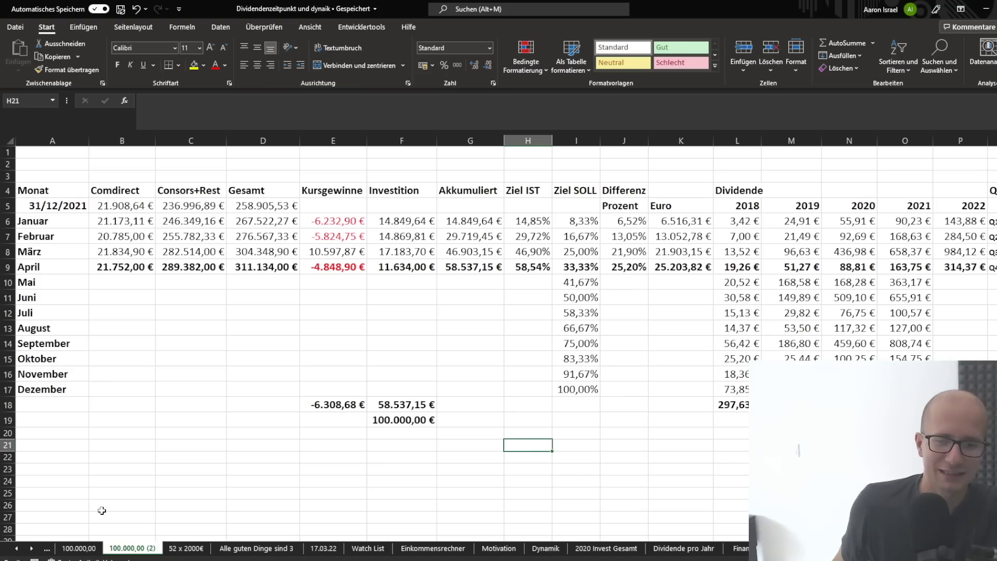
# Check the previous year's Investition total in F18 on sheet 100.000,00
pyautogui.click(83, 548)
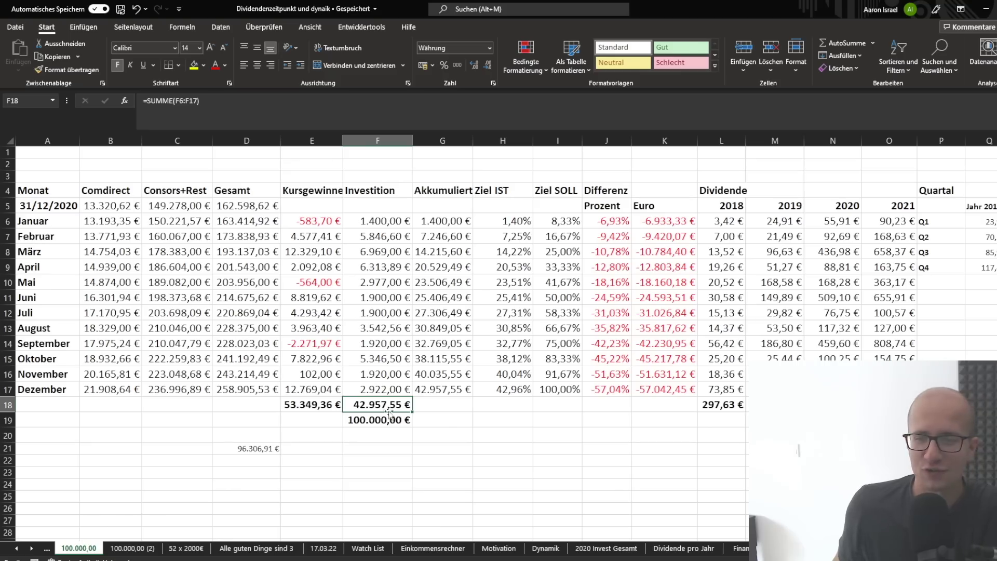
pyautogui.click(429, 405)
pyautogui.click(387, 406)
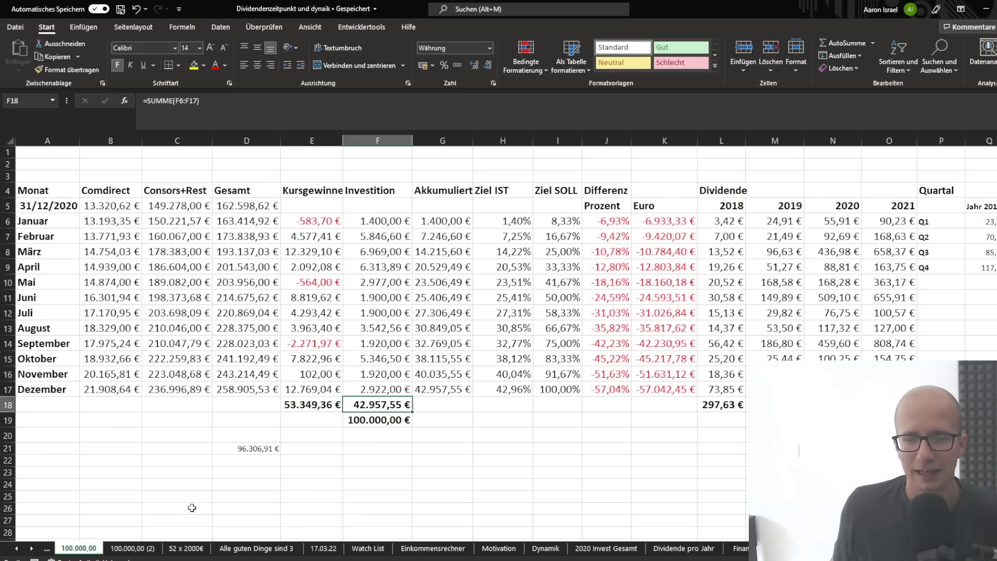
# Return to sheet 100.000,00 (2) and check its Investition total against the yearly target beneath it
pyautogui.click(132, 548)
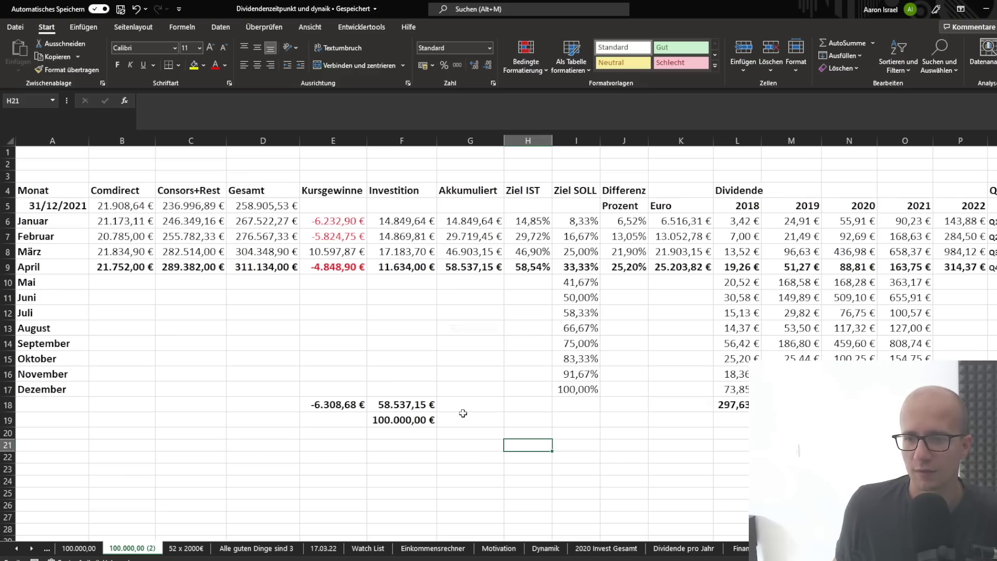
pyautogui.click(389, 445)
pyautogui.click(383, 410)
pyautogui.click(388, 458)
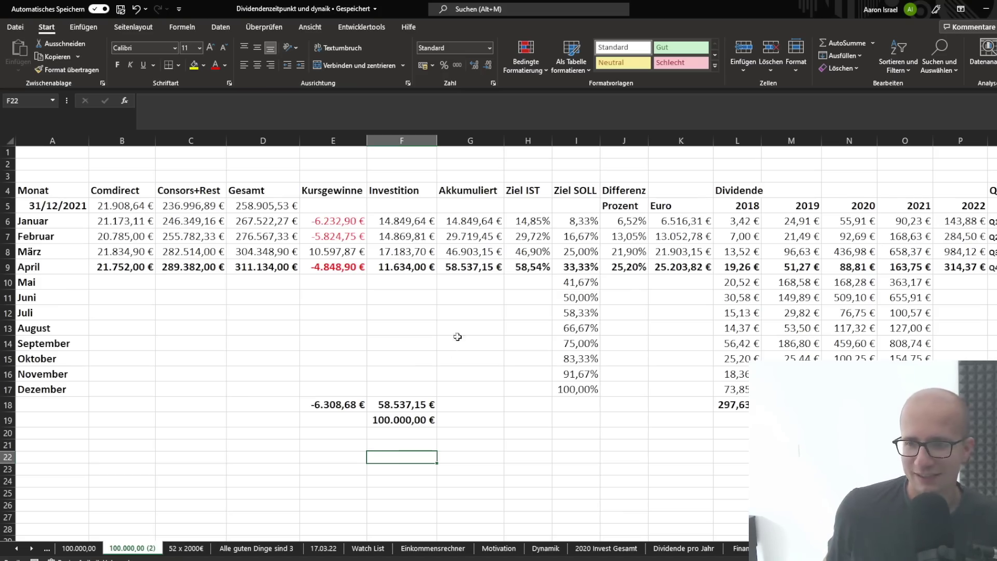
# Examine the empty Akkumuliert cells from Mai to Dezember, G10 to G17, and return to Mai's cell
pyautogui.click(471, 282)
pyautogui.moveTo(470, 283); pyautogui.dragTo(475, 394)
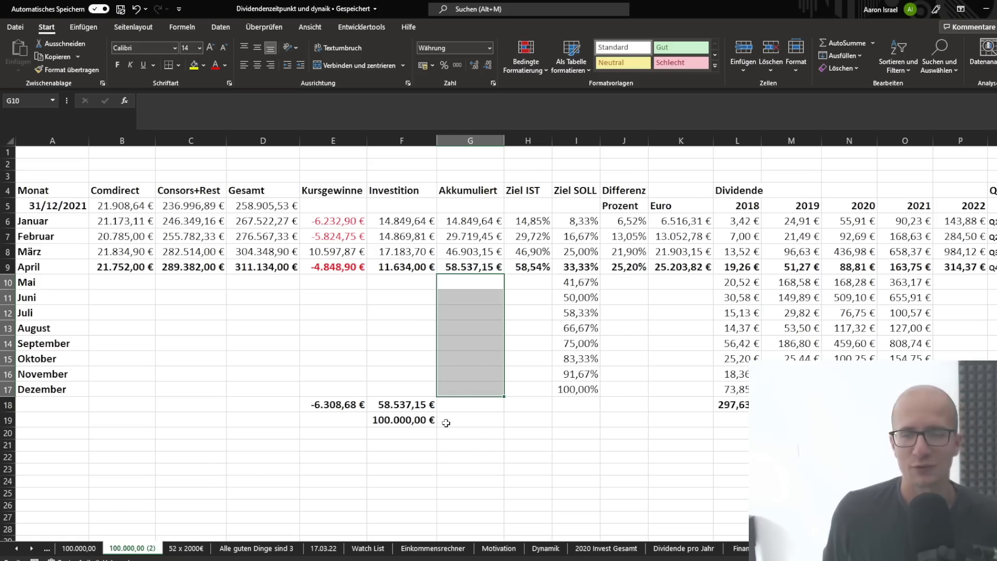
pyautogui.click(451, 282)
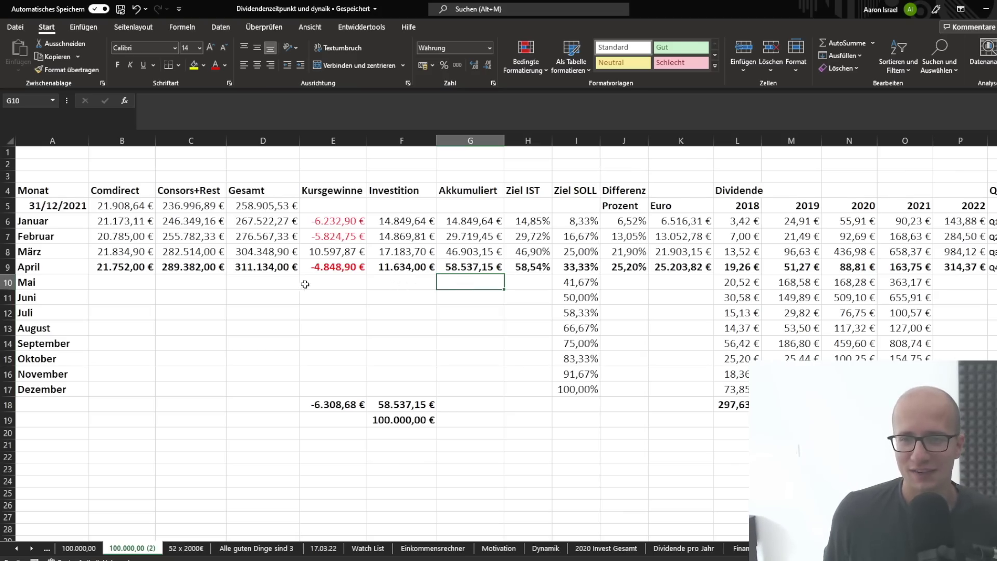
# Examine the Gesamt column from April through the empty months up to Dezember, then clear the selection
pyautogui.moveTo(258, 267); pyautogui.dragTo(263, 385)
pyautogui.click(331, 382)
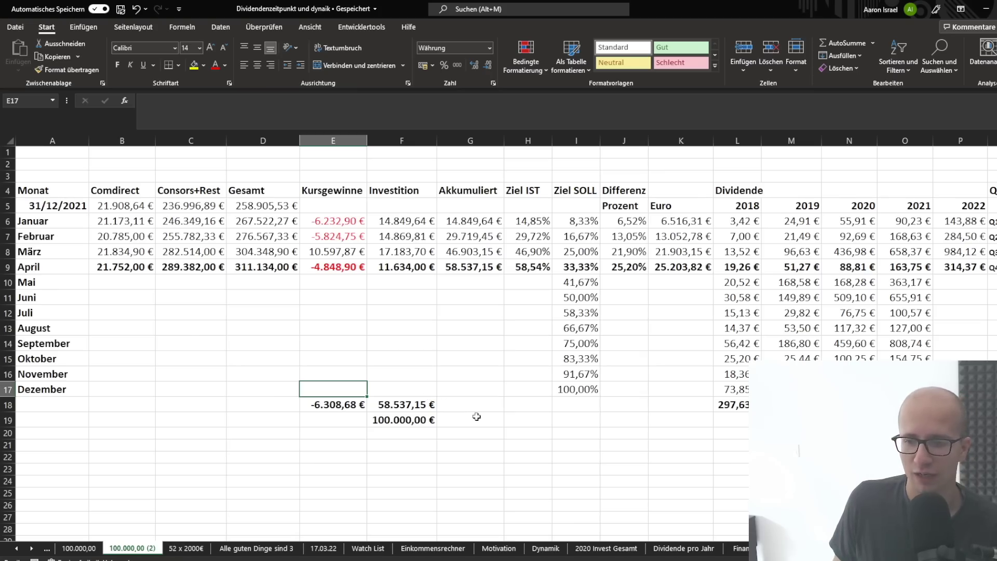
pyautogui.moveTo(267, 281); pyautogui.dragTo(276, 388)
pyautogui.click(531, 419)
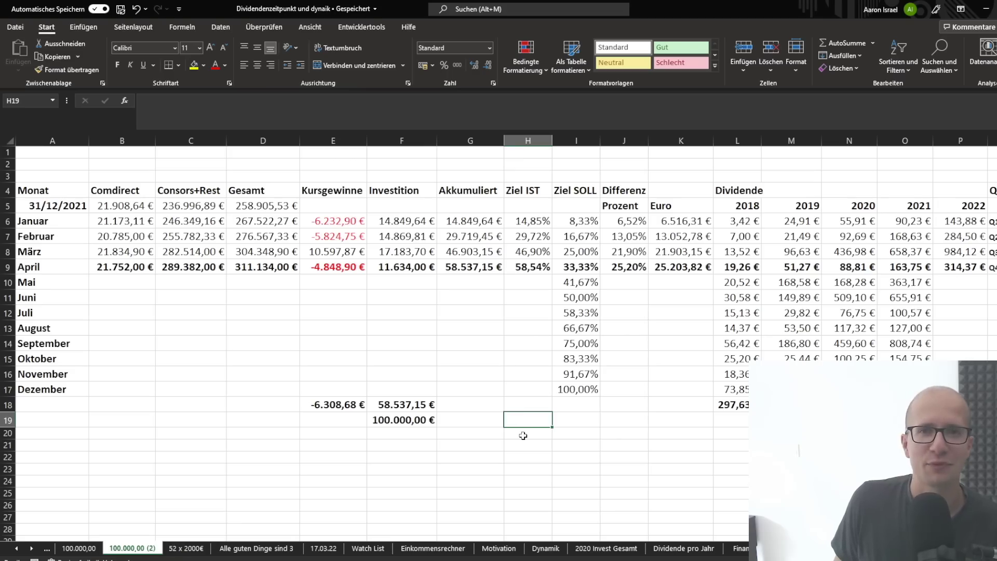